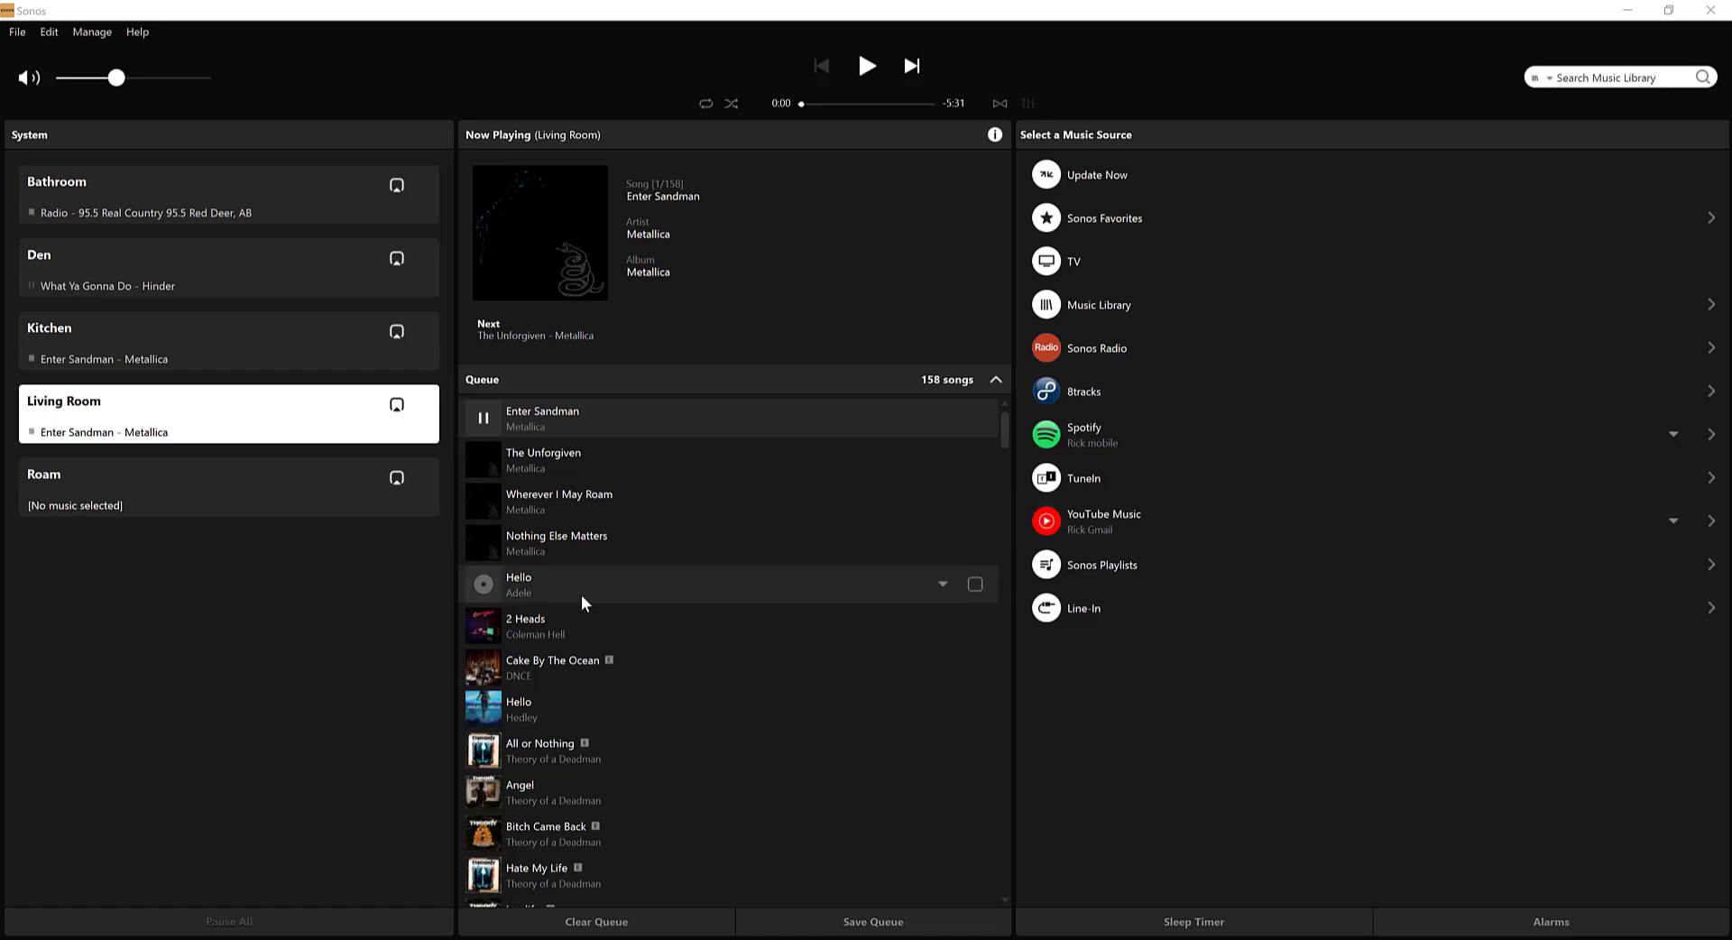
Open Command Prompt and run ipconfig to find the default gateway 192.168.2.234
key(super)
text(cmd)
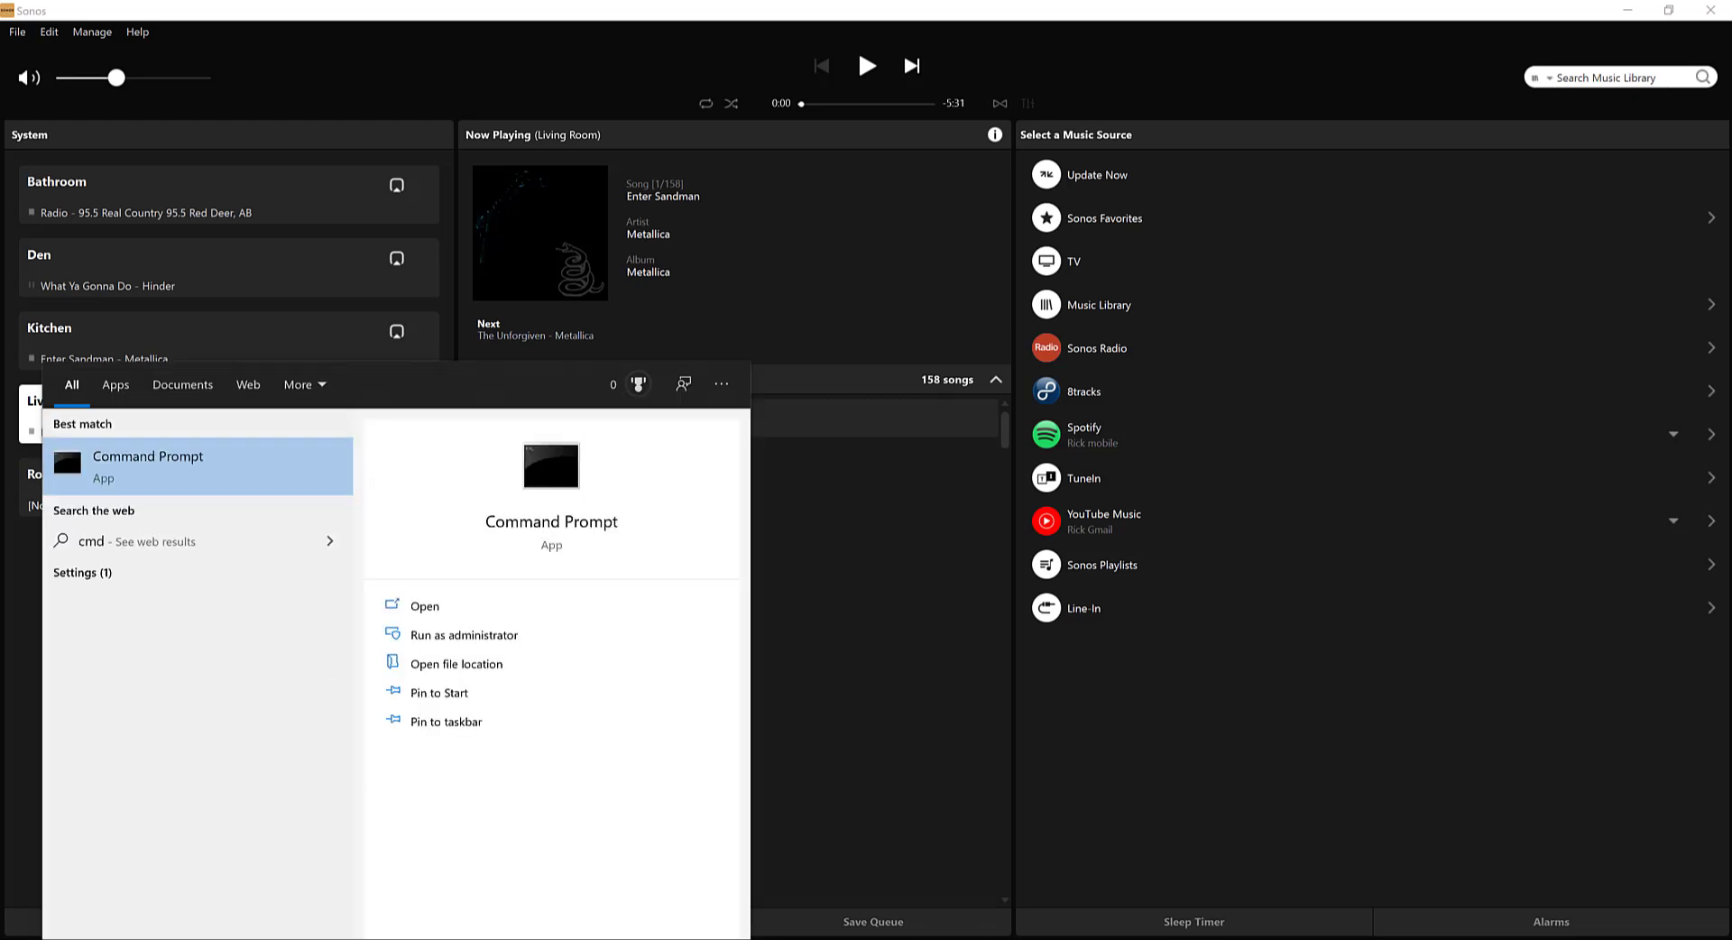
key(Return)
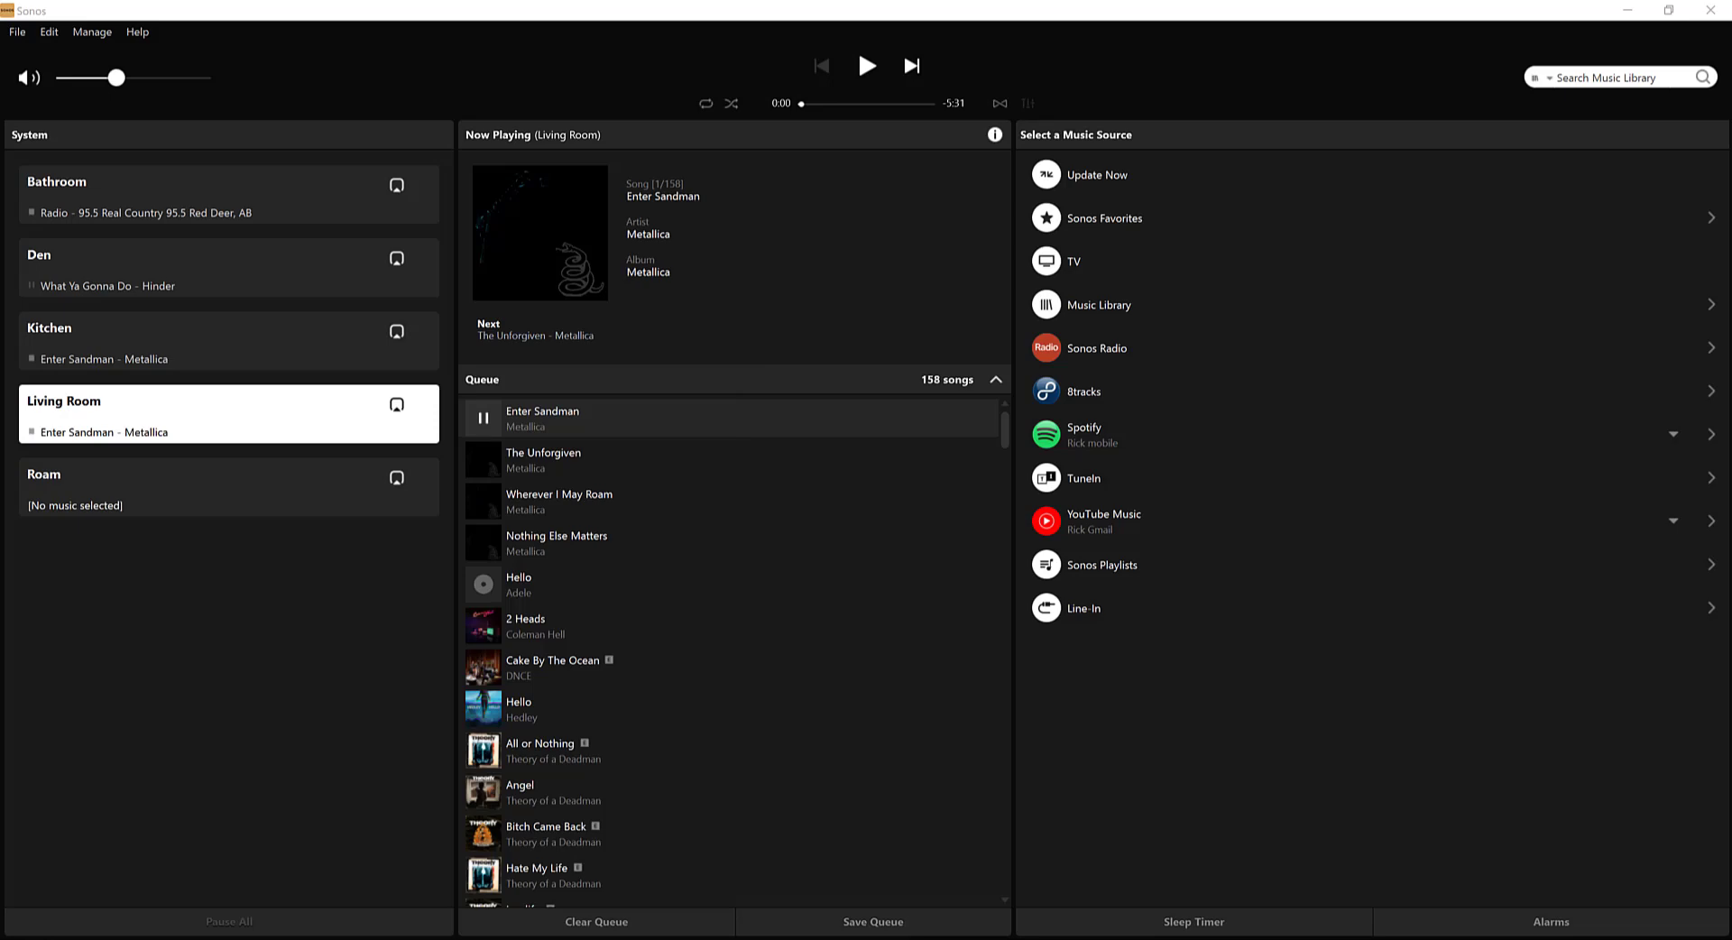
text(ip)
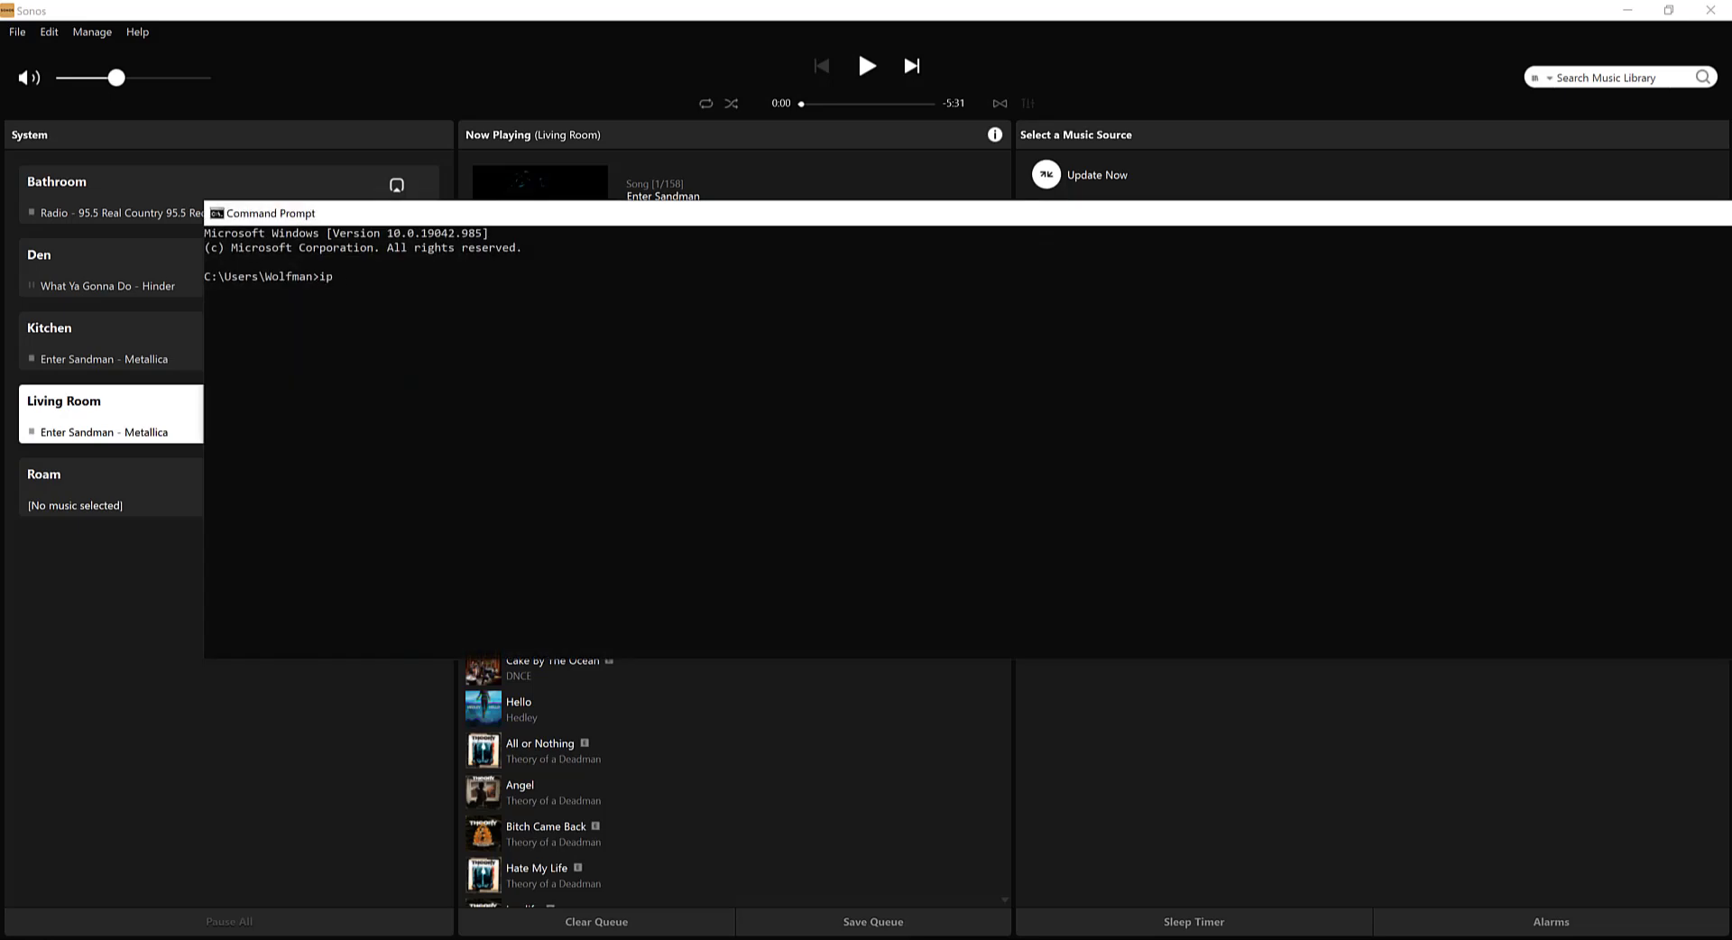
text(config)
key(Return)
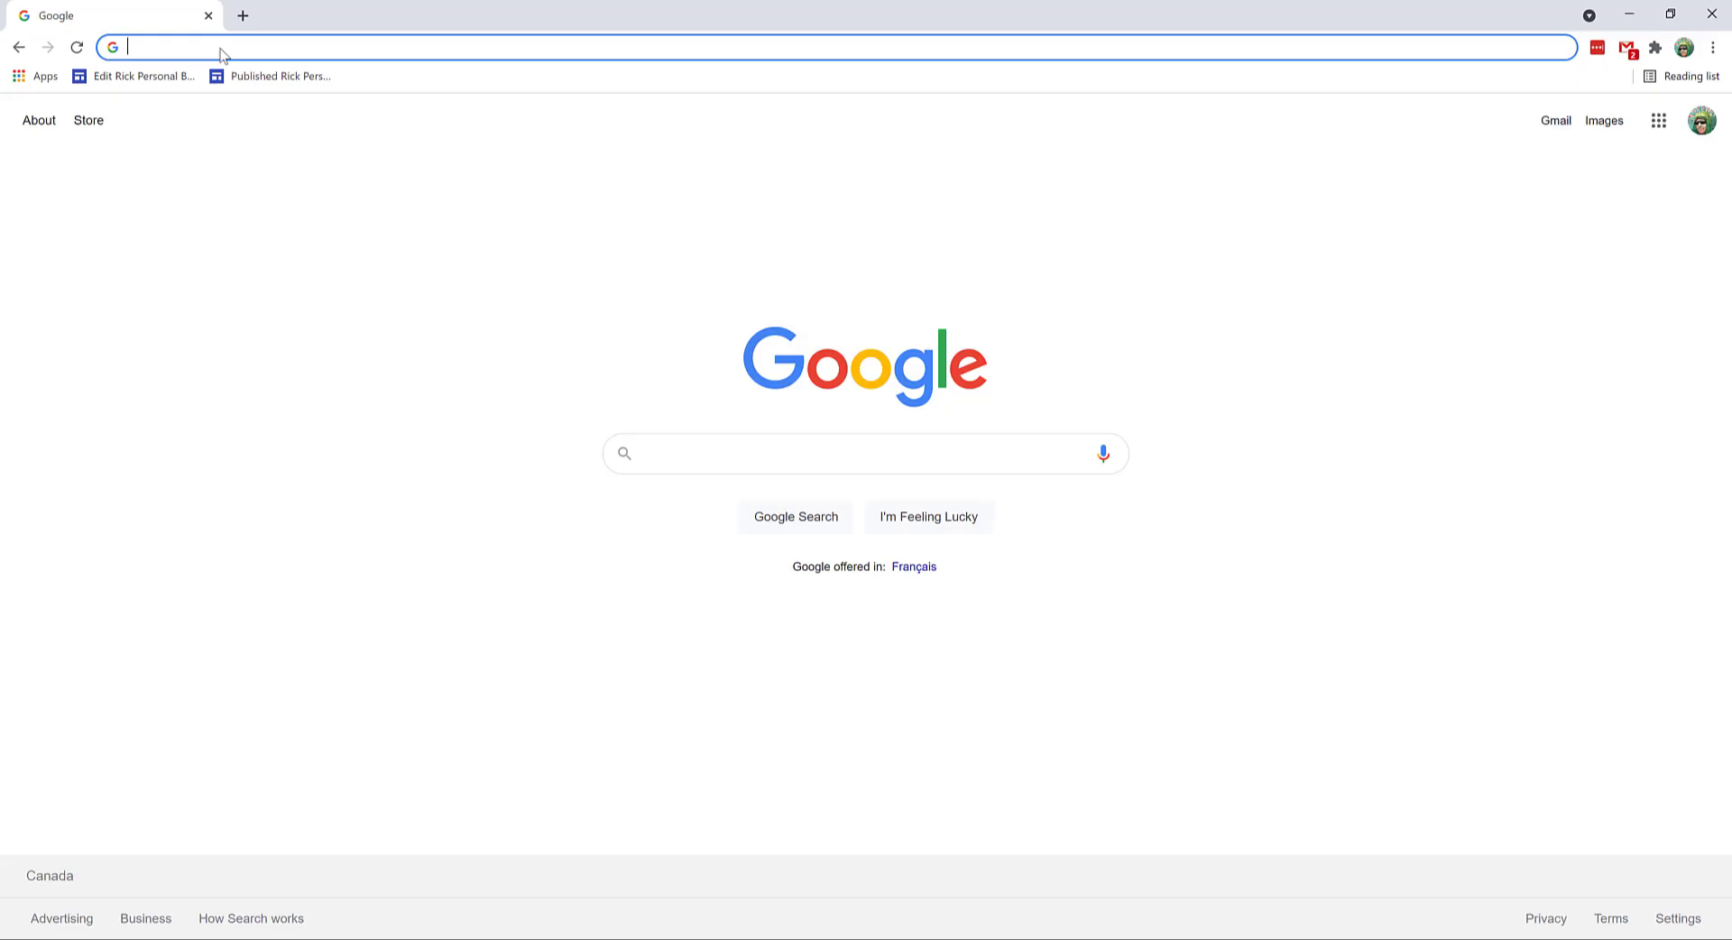
Browse to the router at 192.168.2.234 and sign in with the saved login
text(192.168)
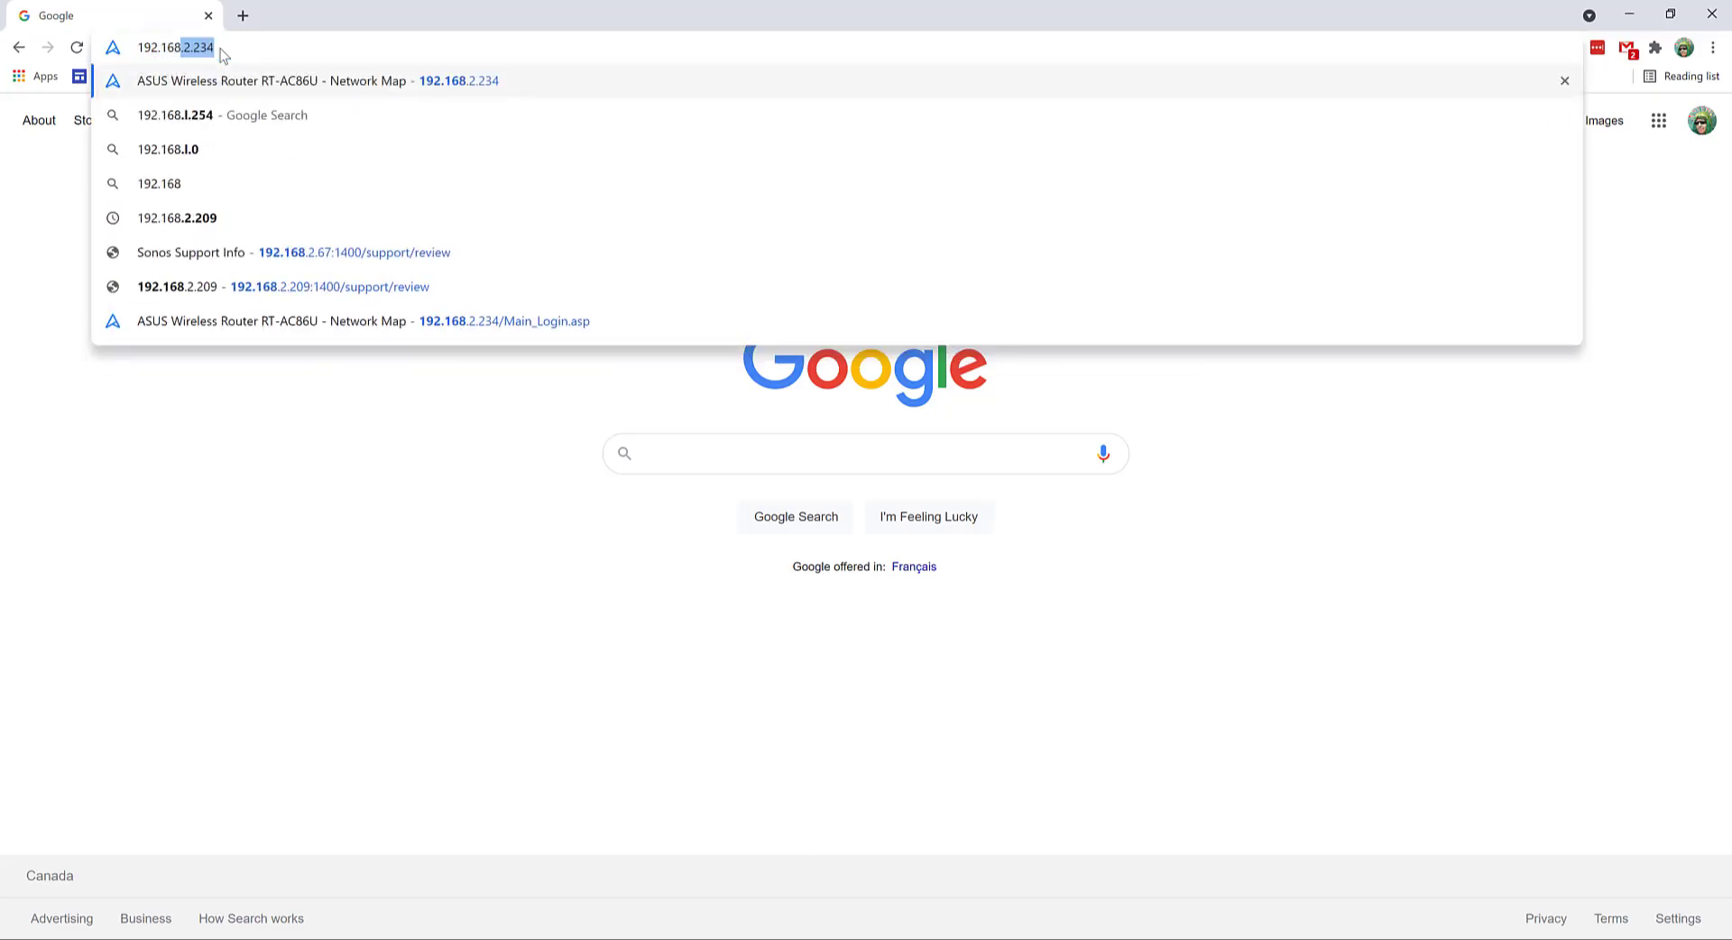
text(.2.234)
key(Return)
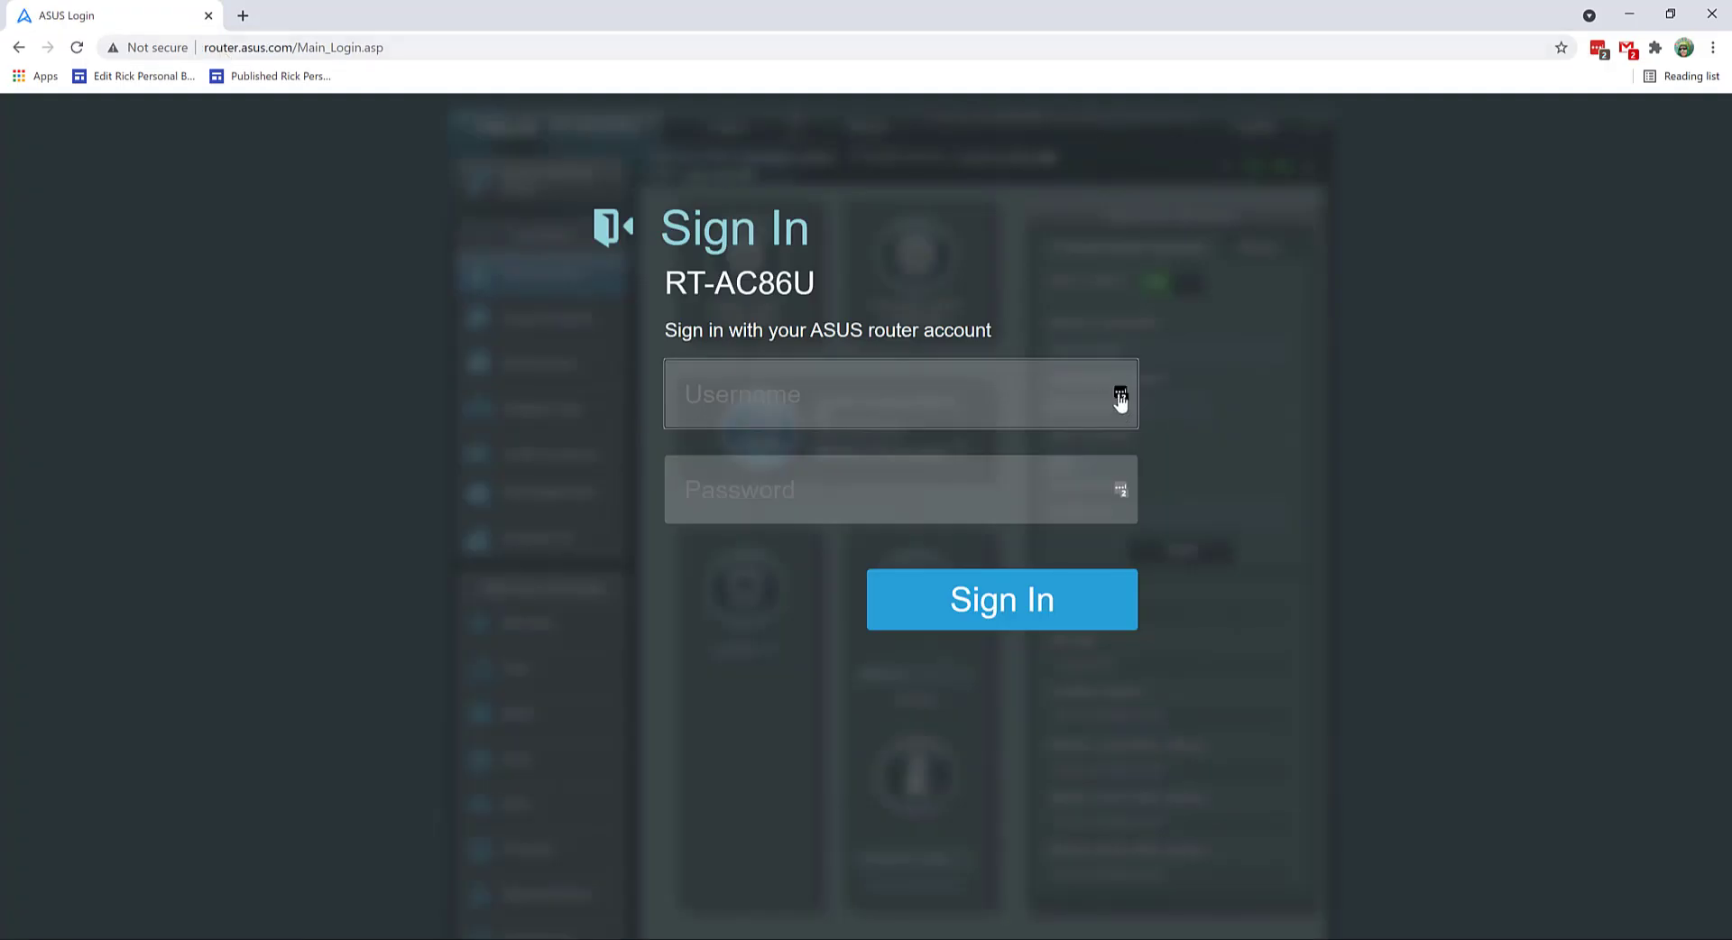
click(1121, 399)
click(992, 451)
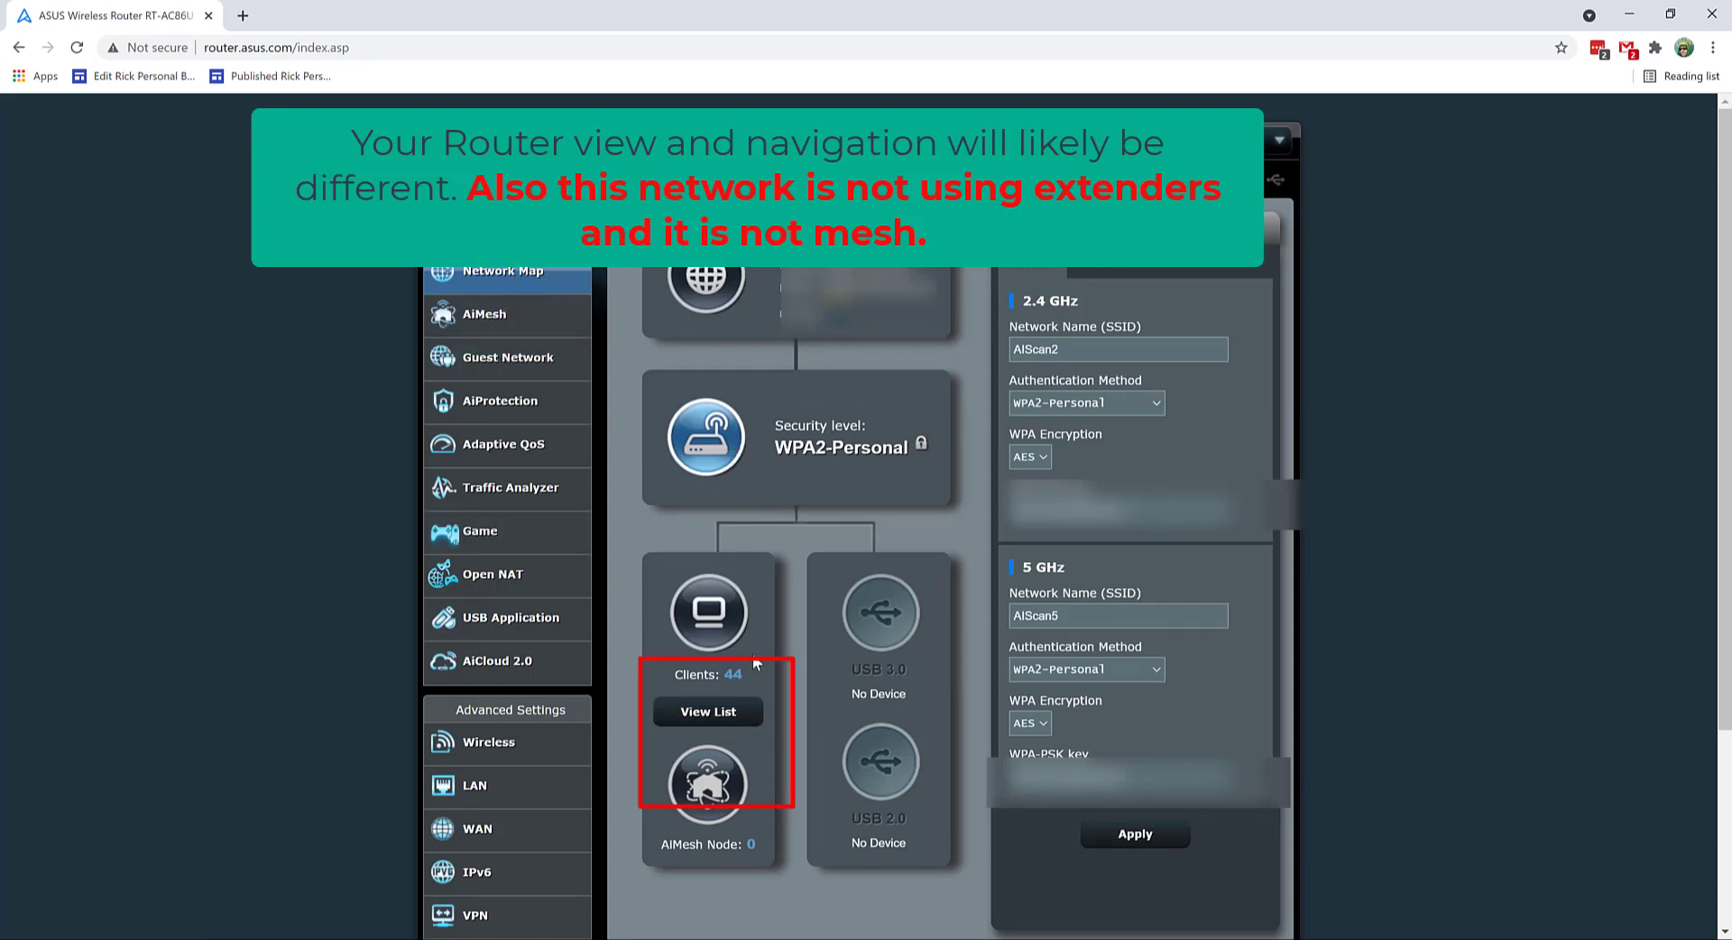
Open the Network Map client list to find Sonos Bathroom at 192.168.2.45
click(710, 712)
text(ping)
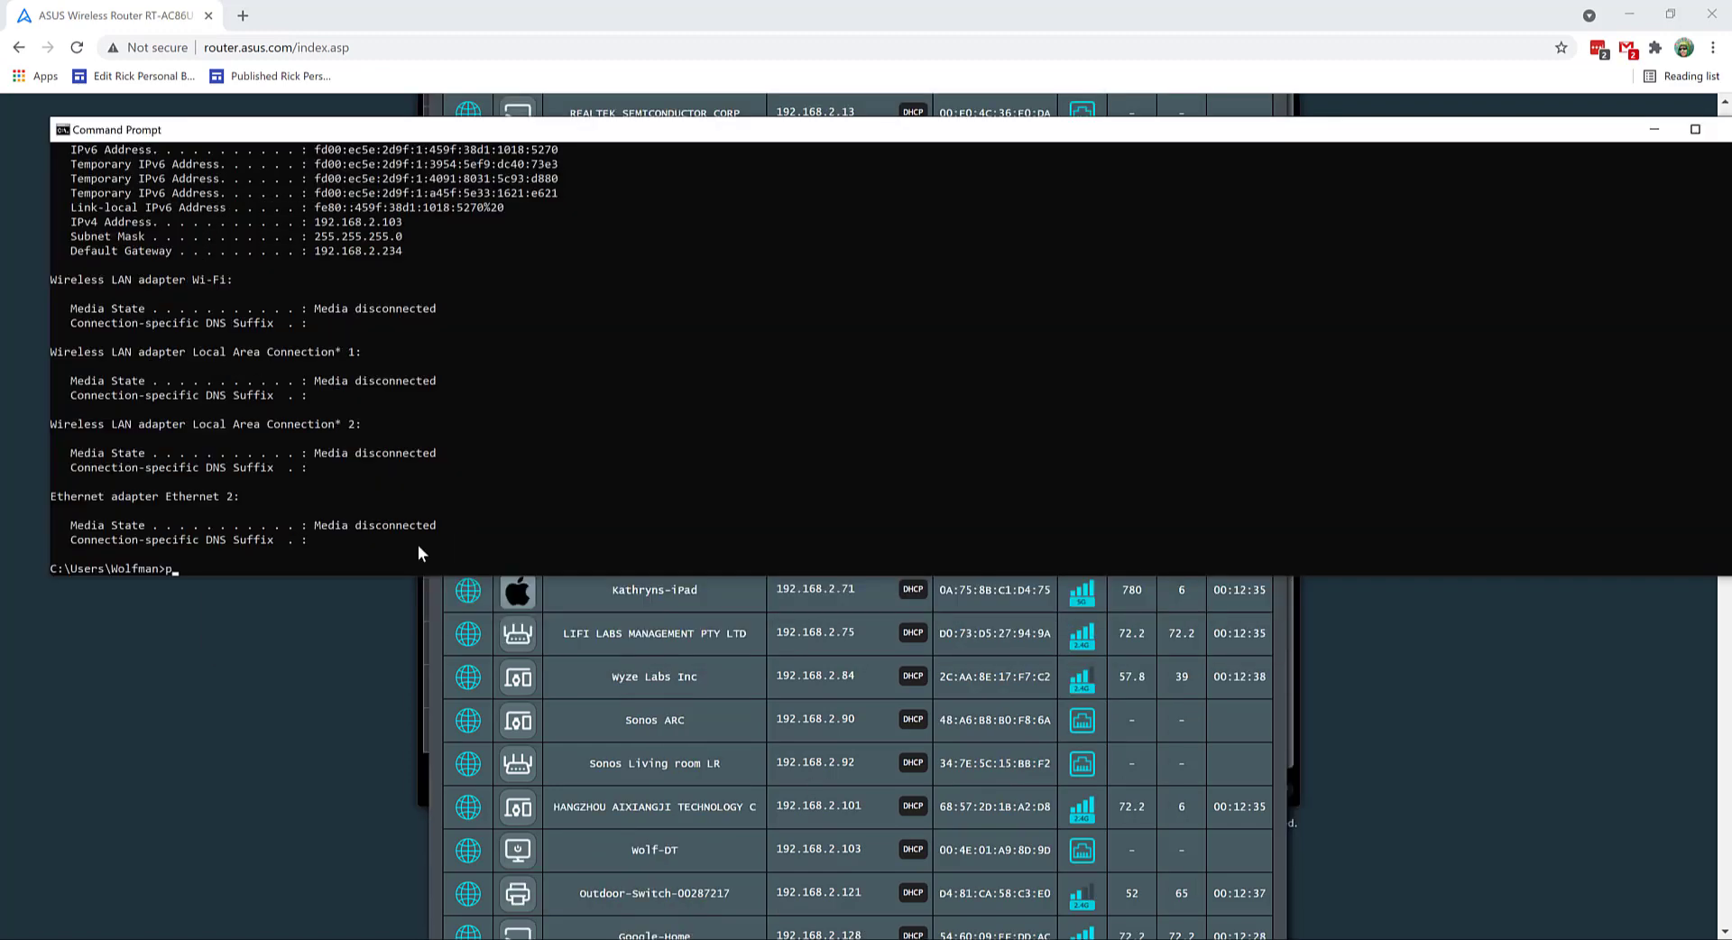
Start a continuous ping to 192.168.2.61 in Command Prompt
text(192.)
text(168.)
text(2.61)
key(Return)
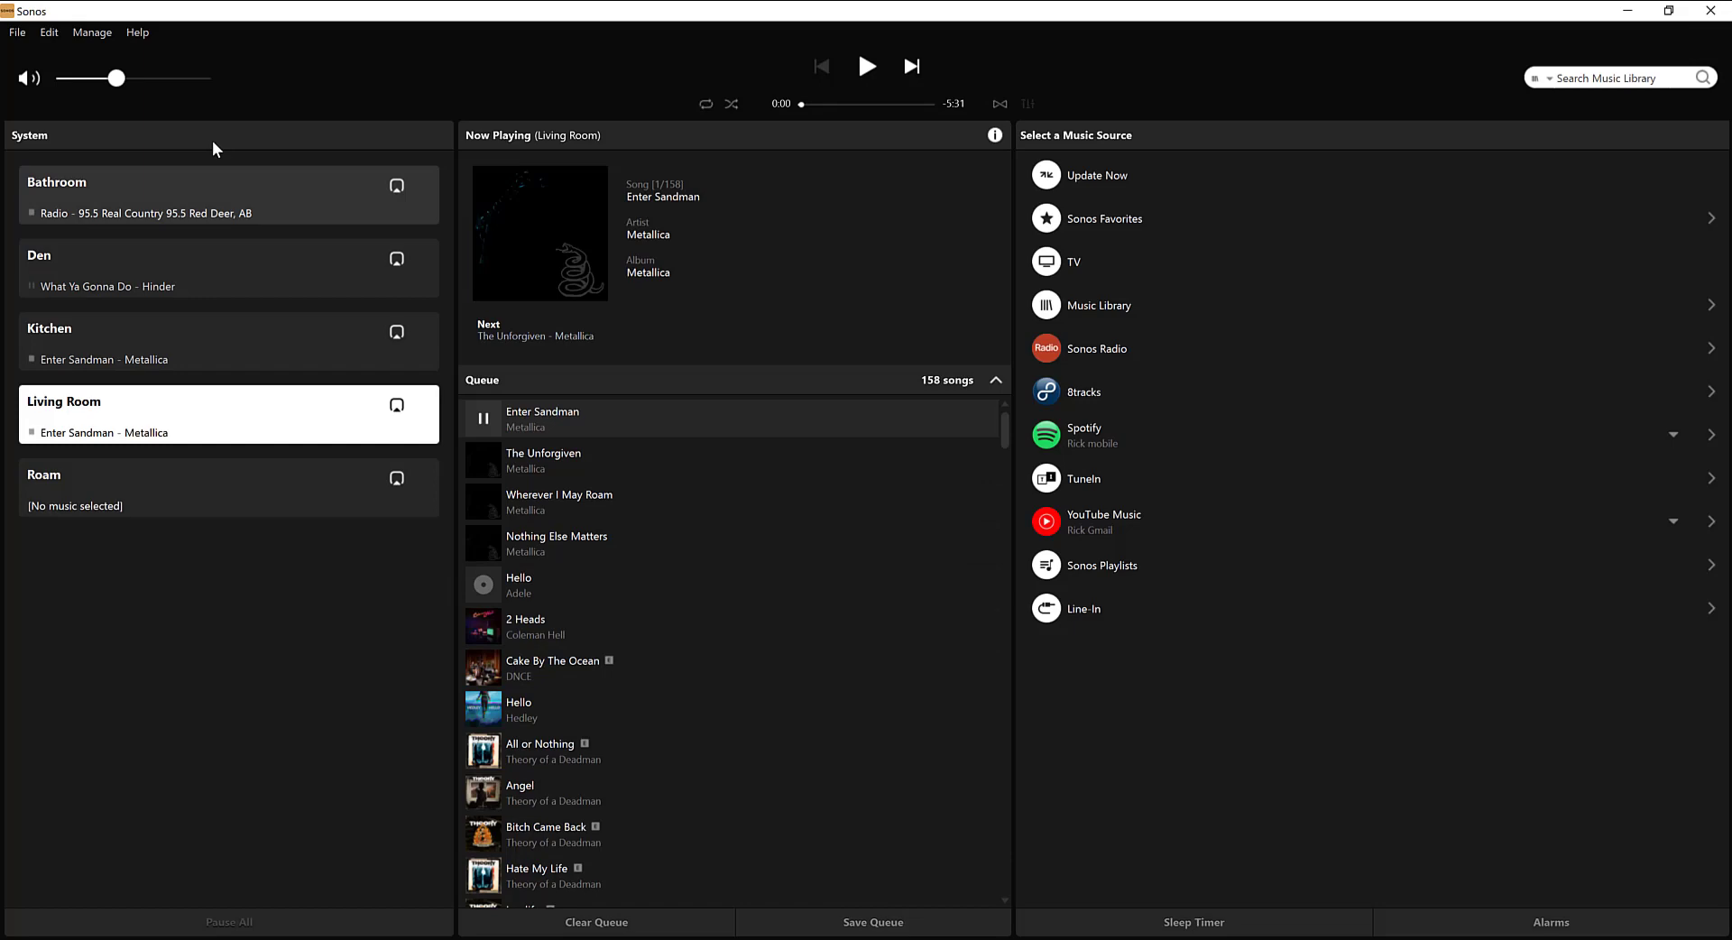
click(143, 34)
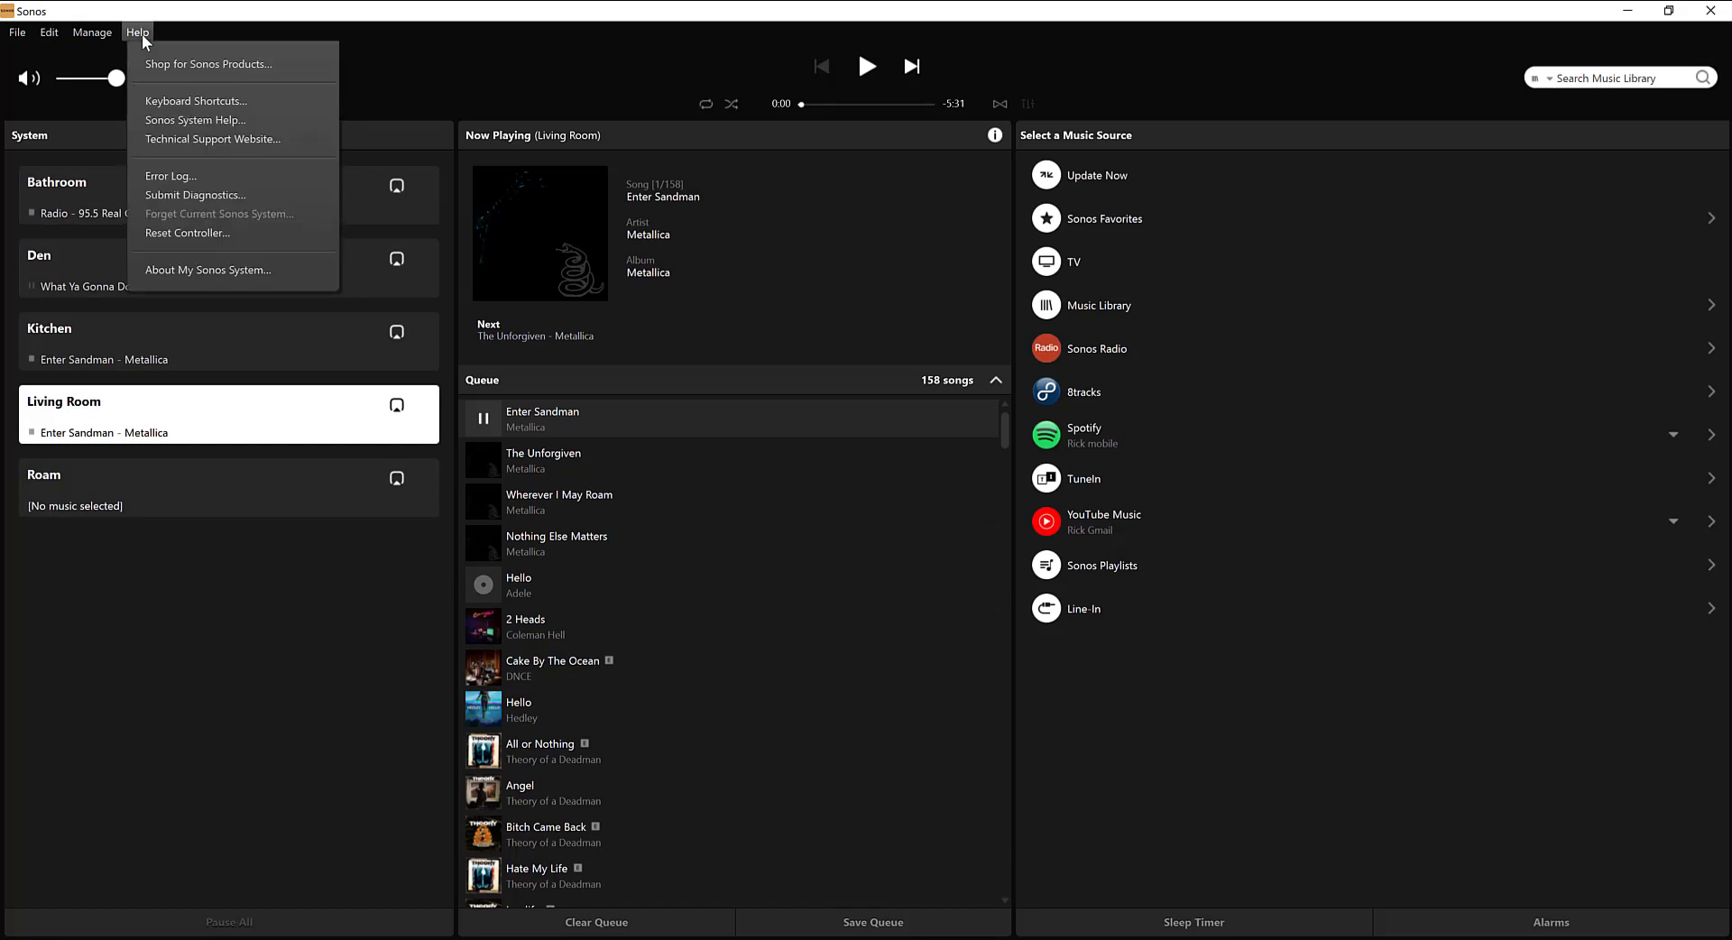
click(206, 268)
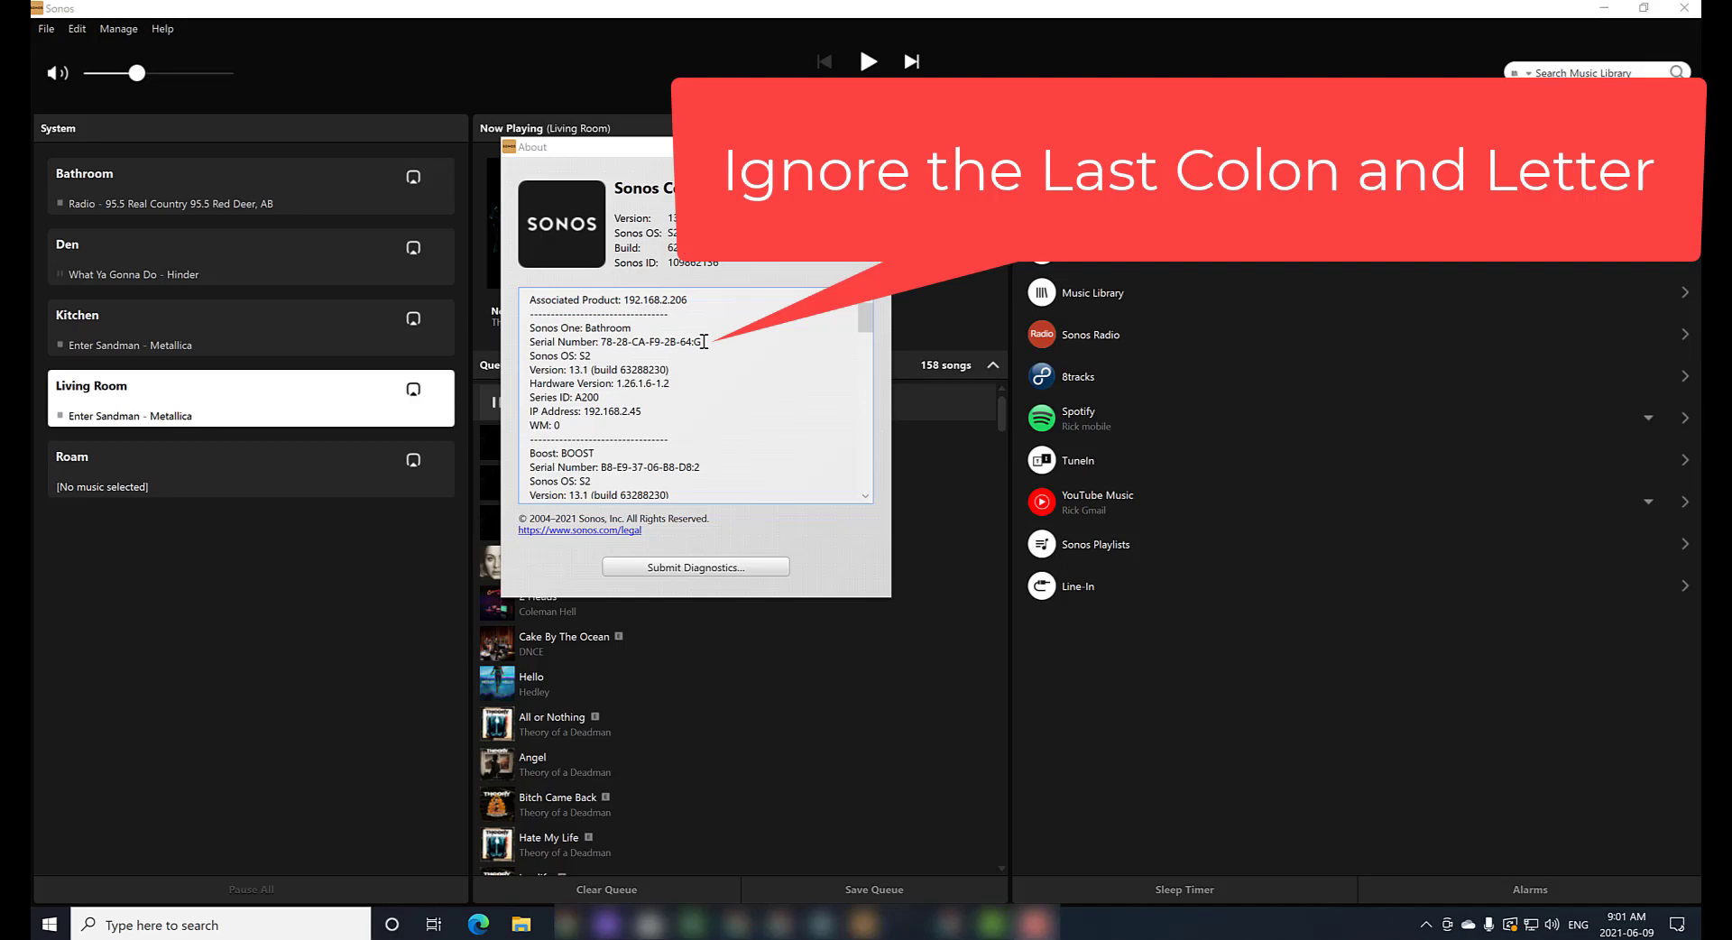
mouse_move(704, 342)
mouse_down()
mouse_move(625, 344)
mouse_move(692, 343)
mouse_up()
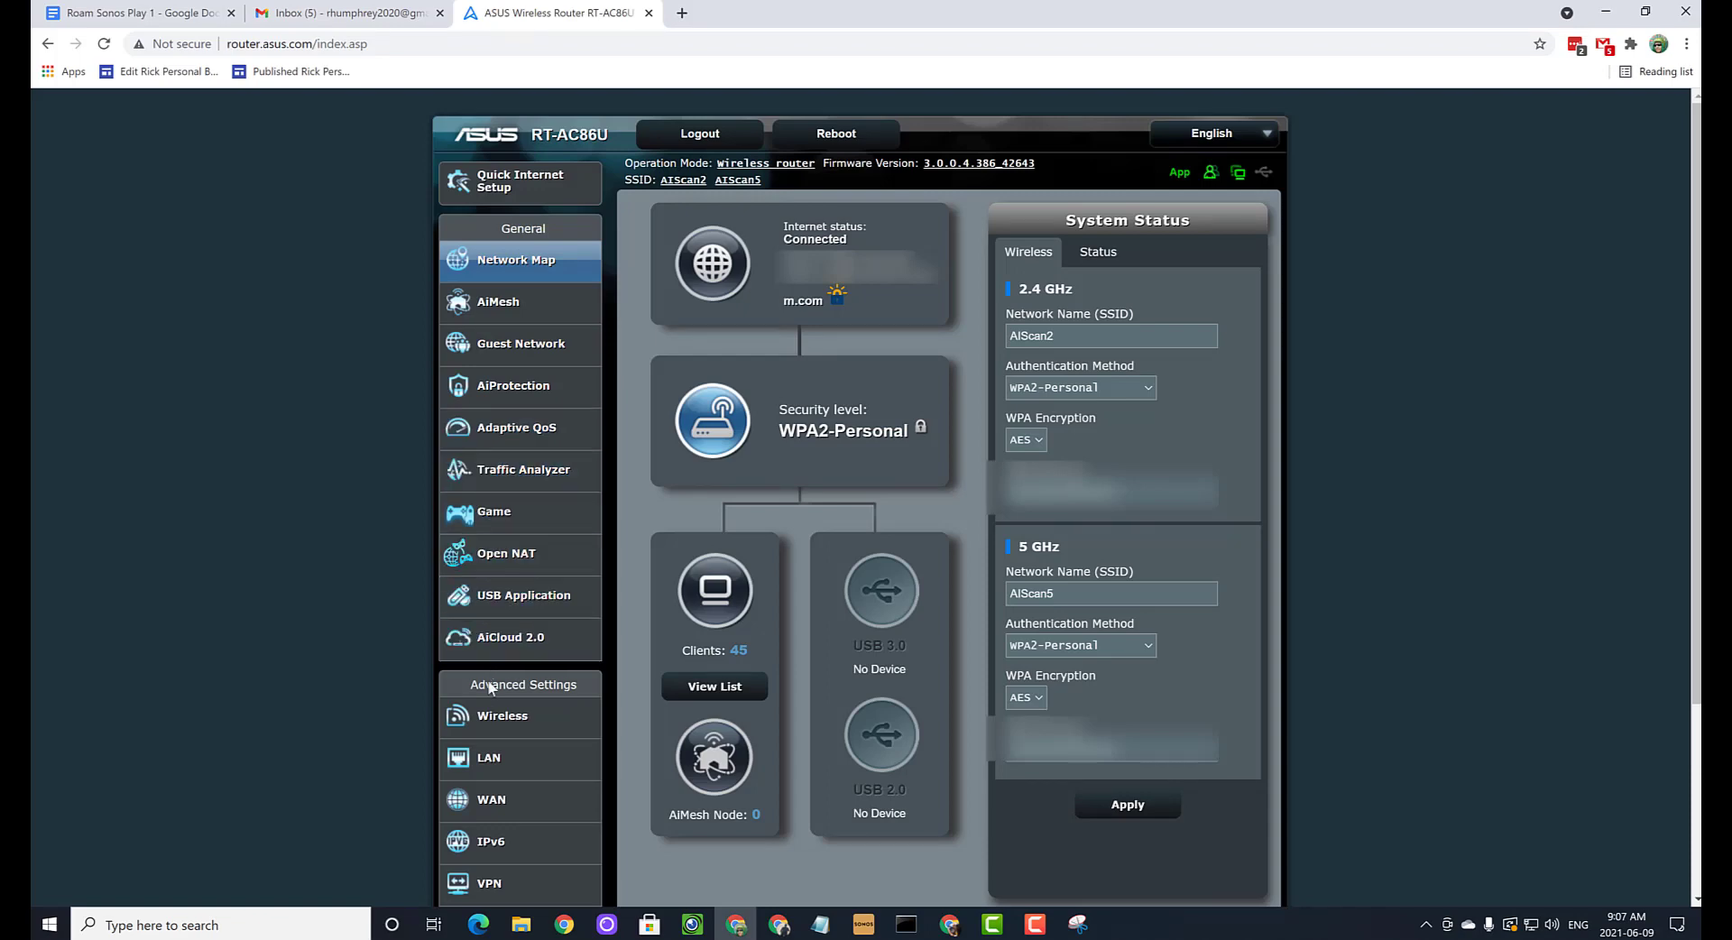
On the LAN DHCP Server page, enter MAC 78-28-CA-F9-2B-64 as the client
click(492, 761)
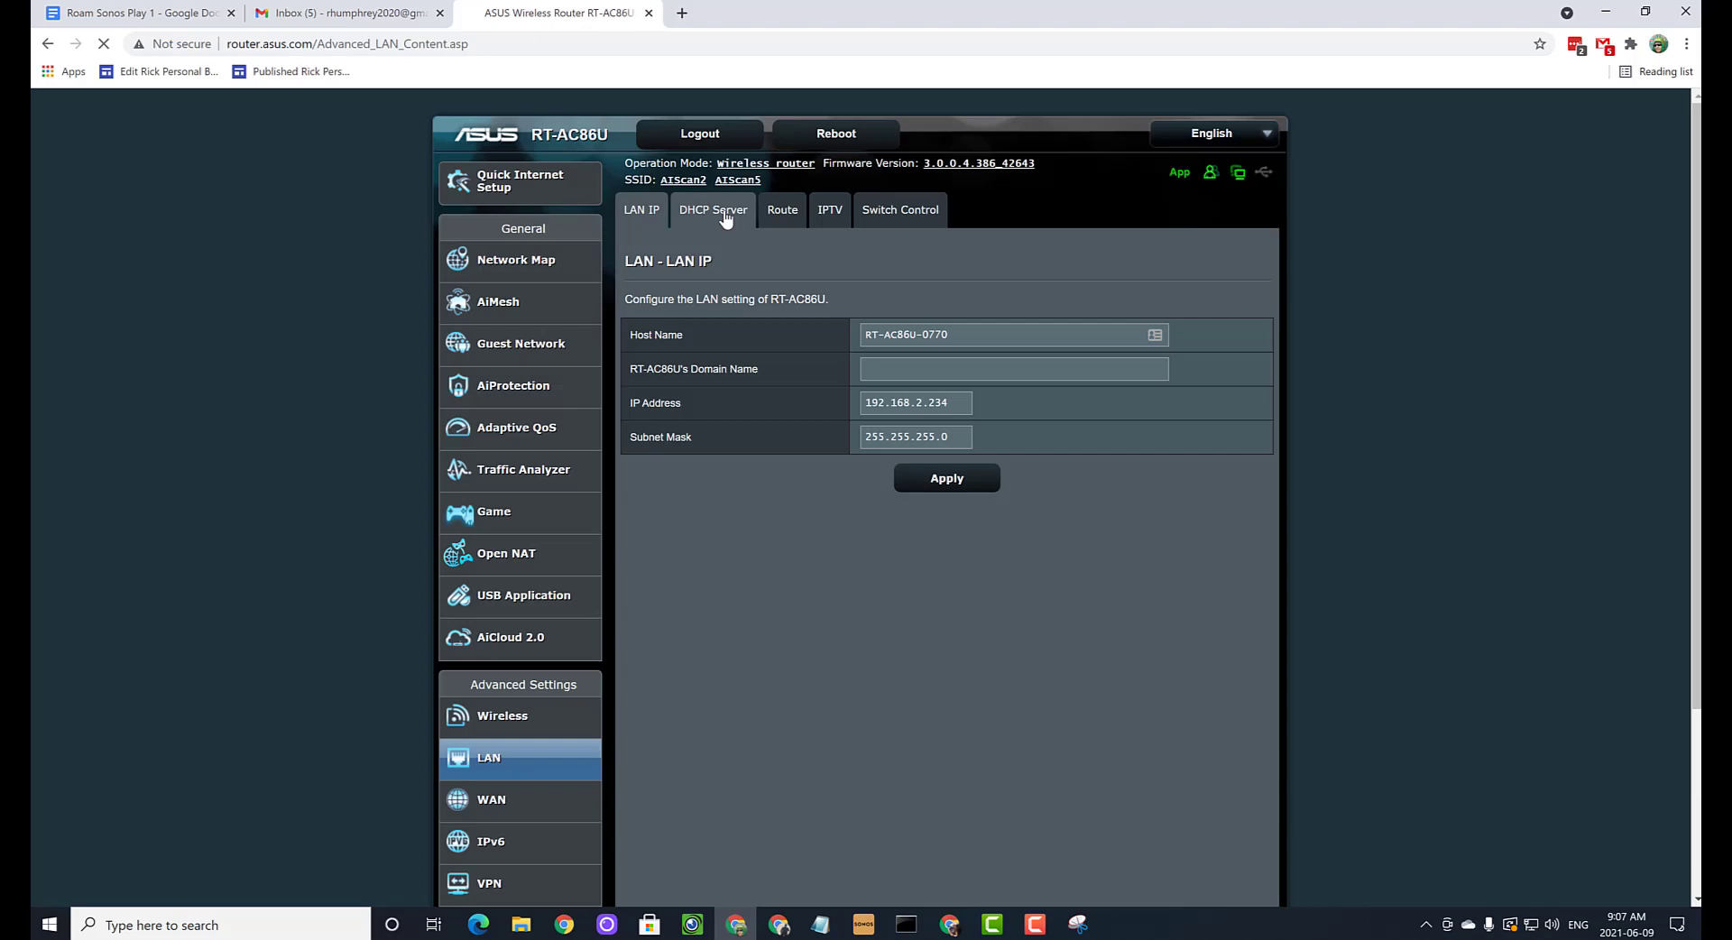
click(725, 216)
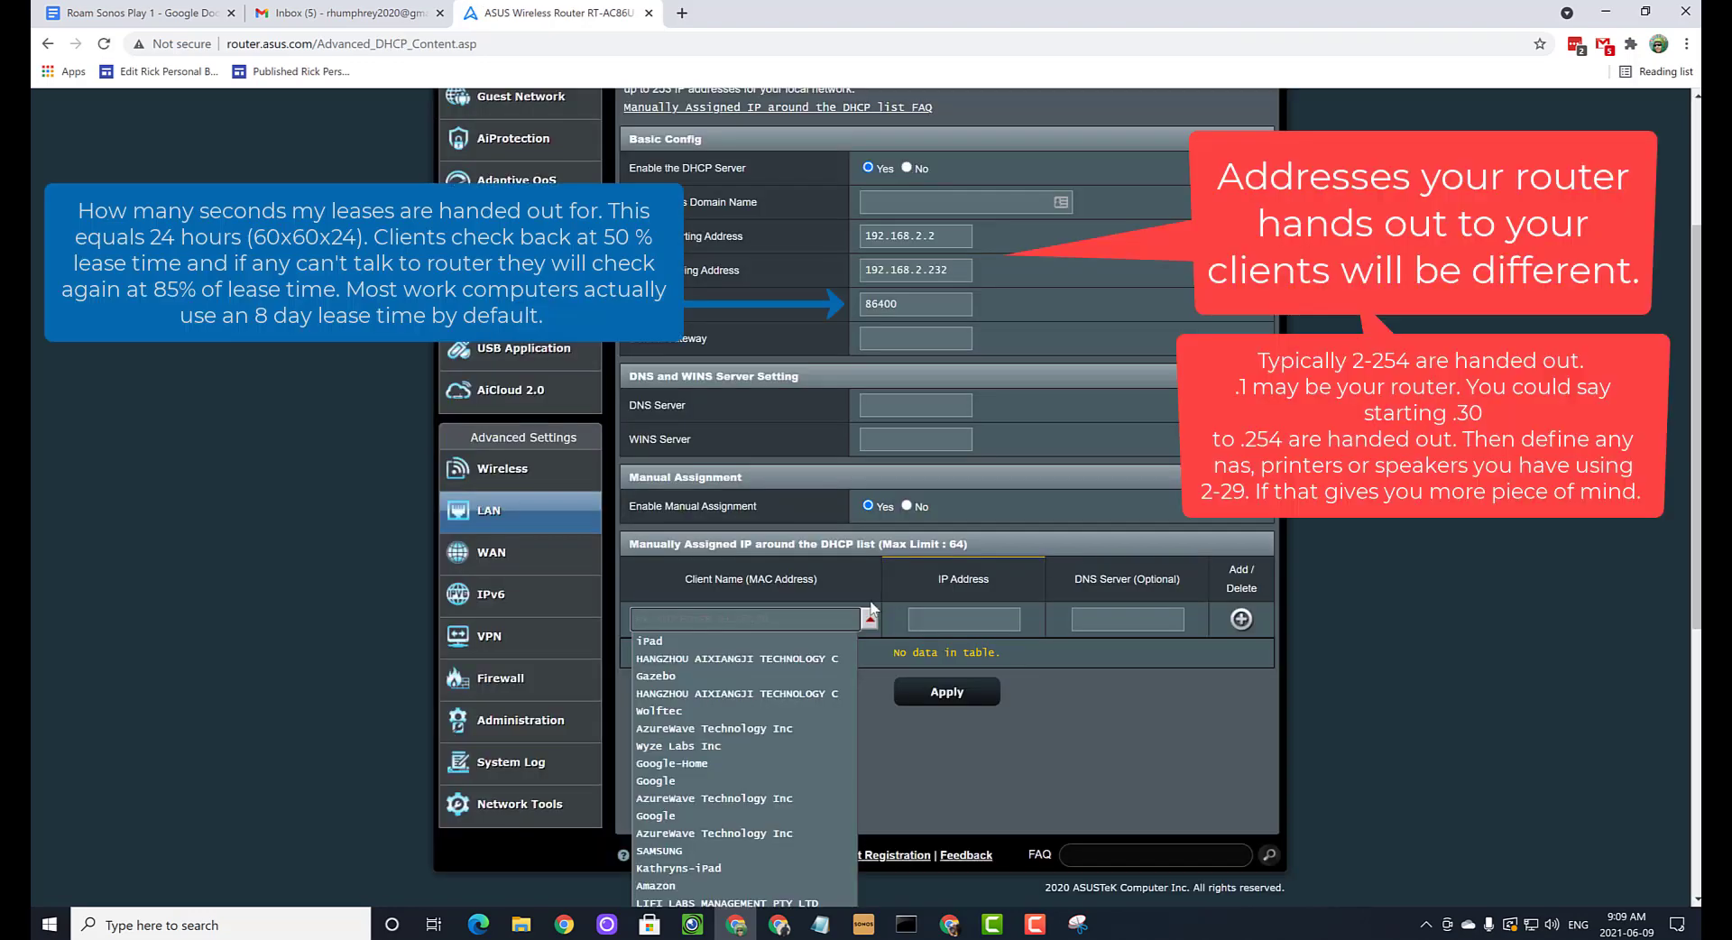
text(78-28-CA-F9-2B-64)
Replace the MAC's hyphens with colons to form 78:28:CA:F9:2B:64
click(657, 619)
key(BackSpace)
text(:)
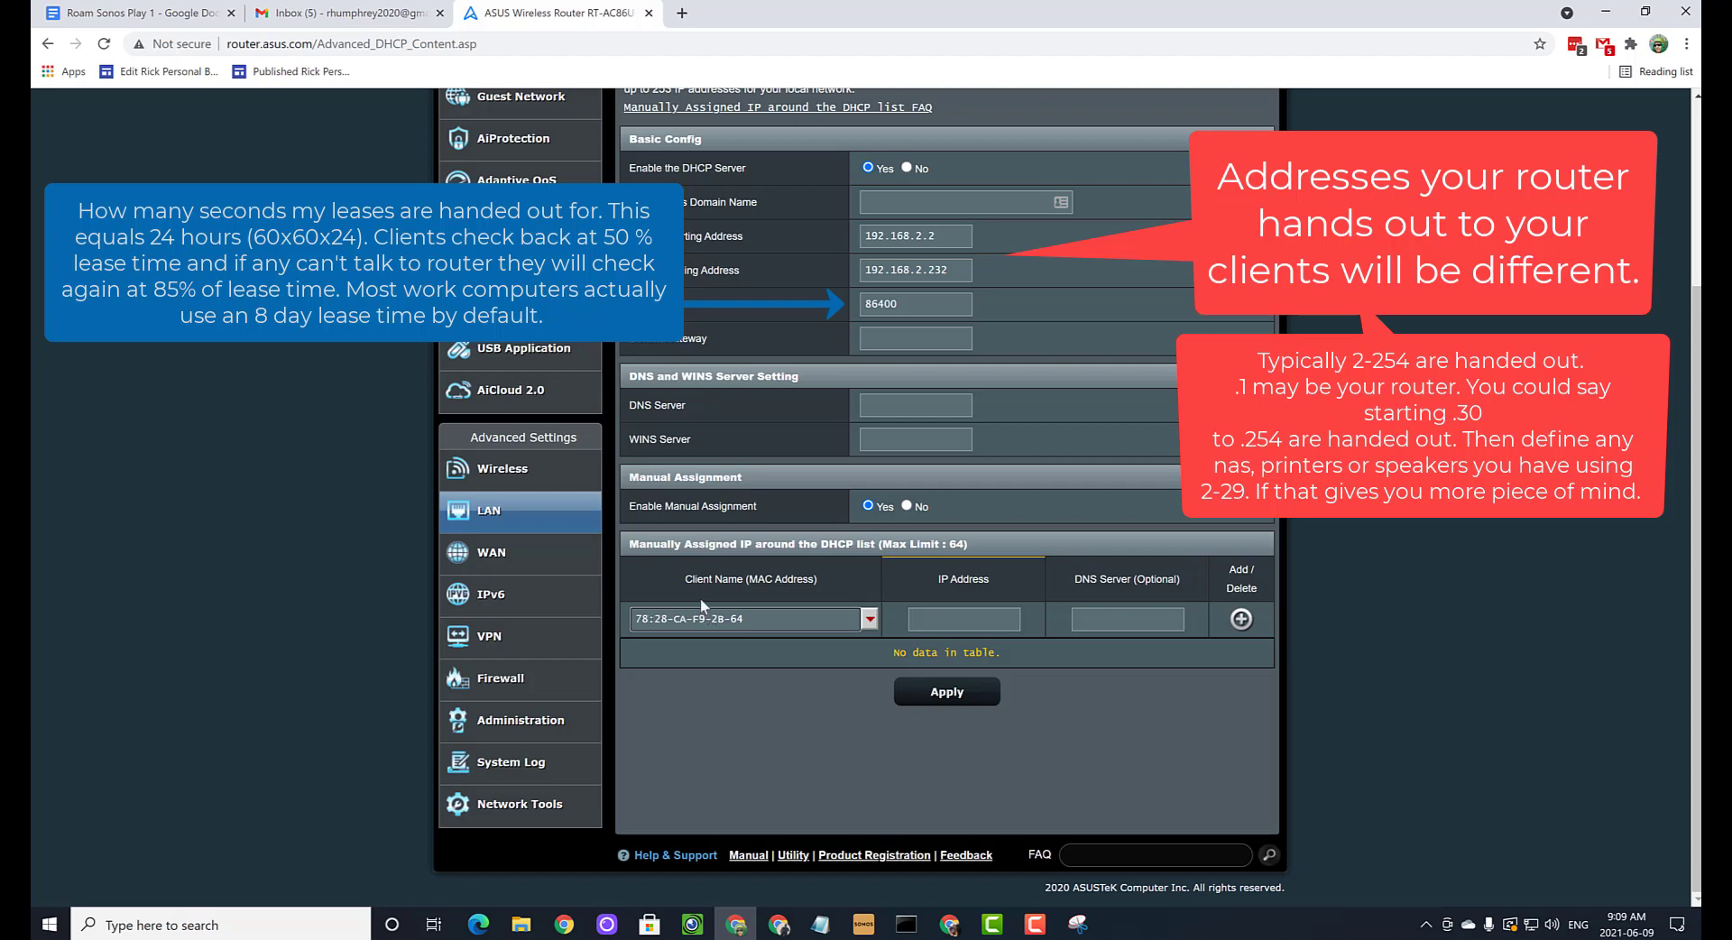
click(682, 618)
key(BackSpace)
text(:)
click(693, 619)
key(BackSpace)
text(:)
key(BackSpace)
text(:CA:F9:28:)
Assign IP 192.168.2.61, add the reservation to the list, and apply
key(Tab)
text(192.)
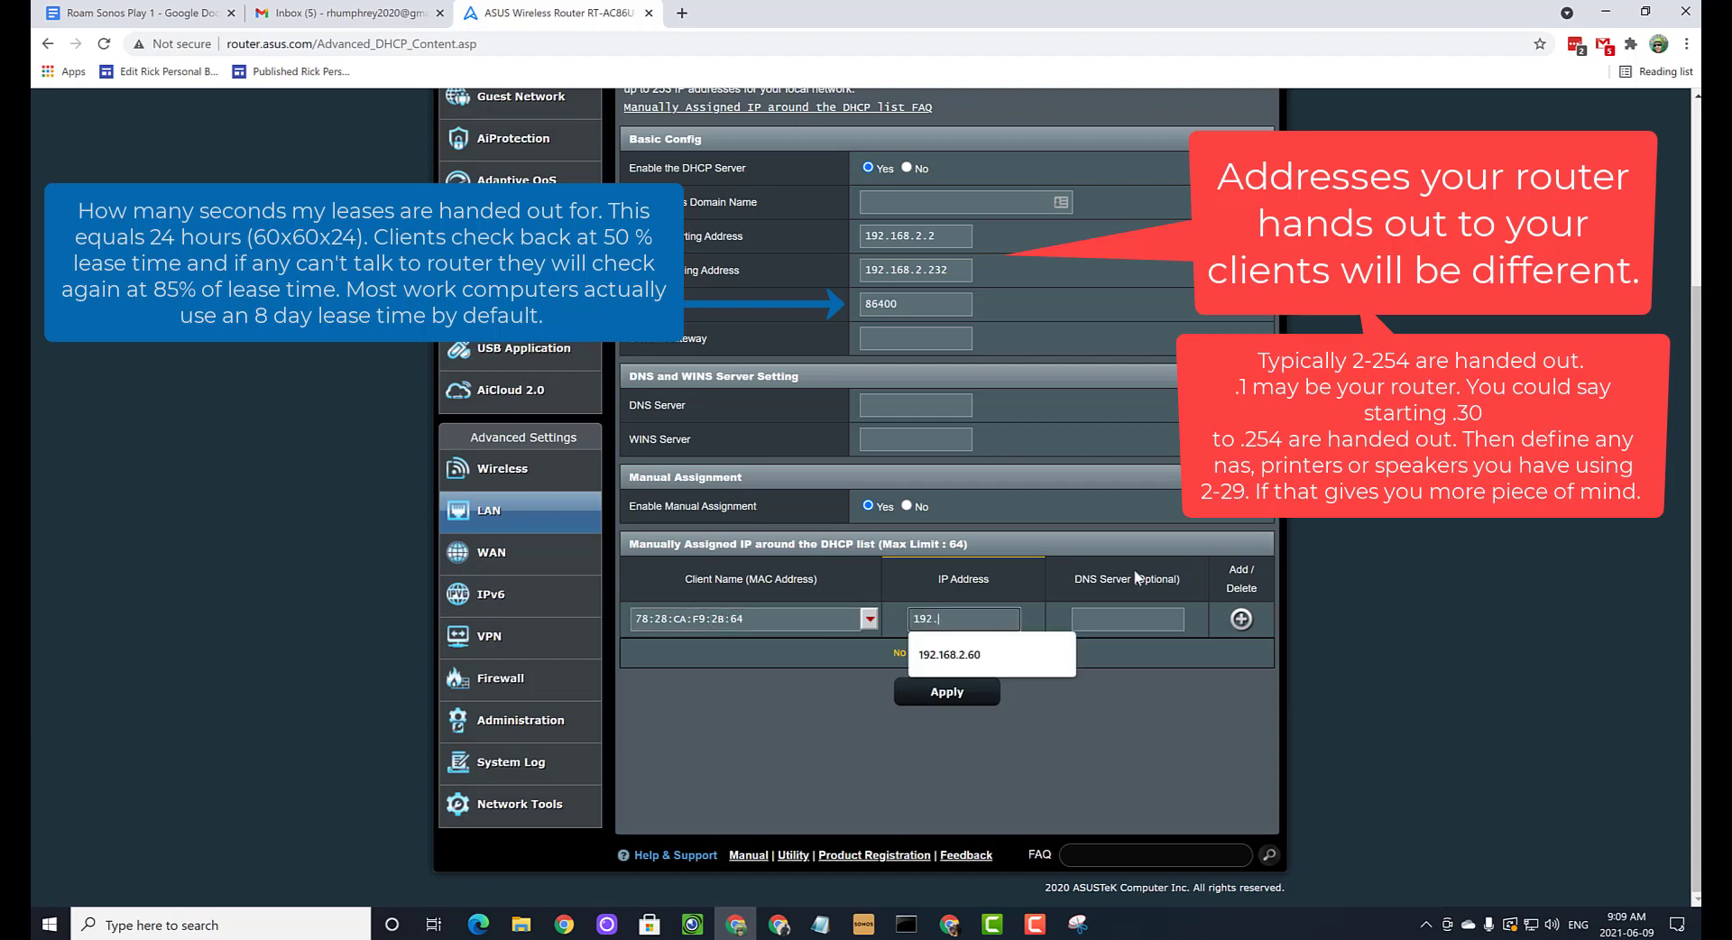
text(168.2.)
text(61)
click(1241, 621)
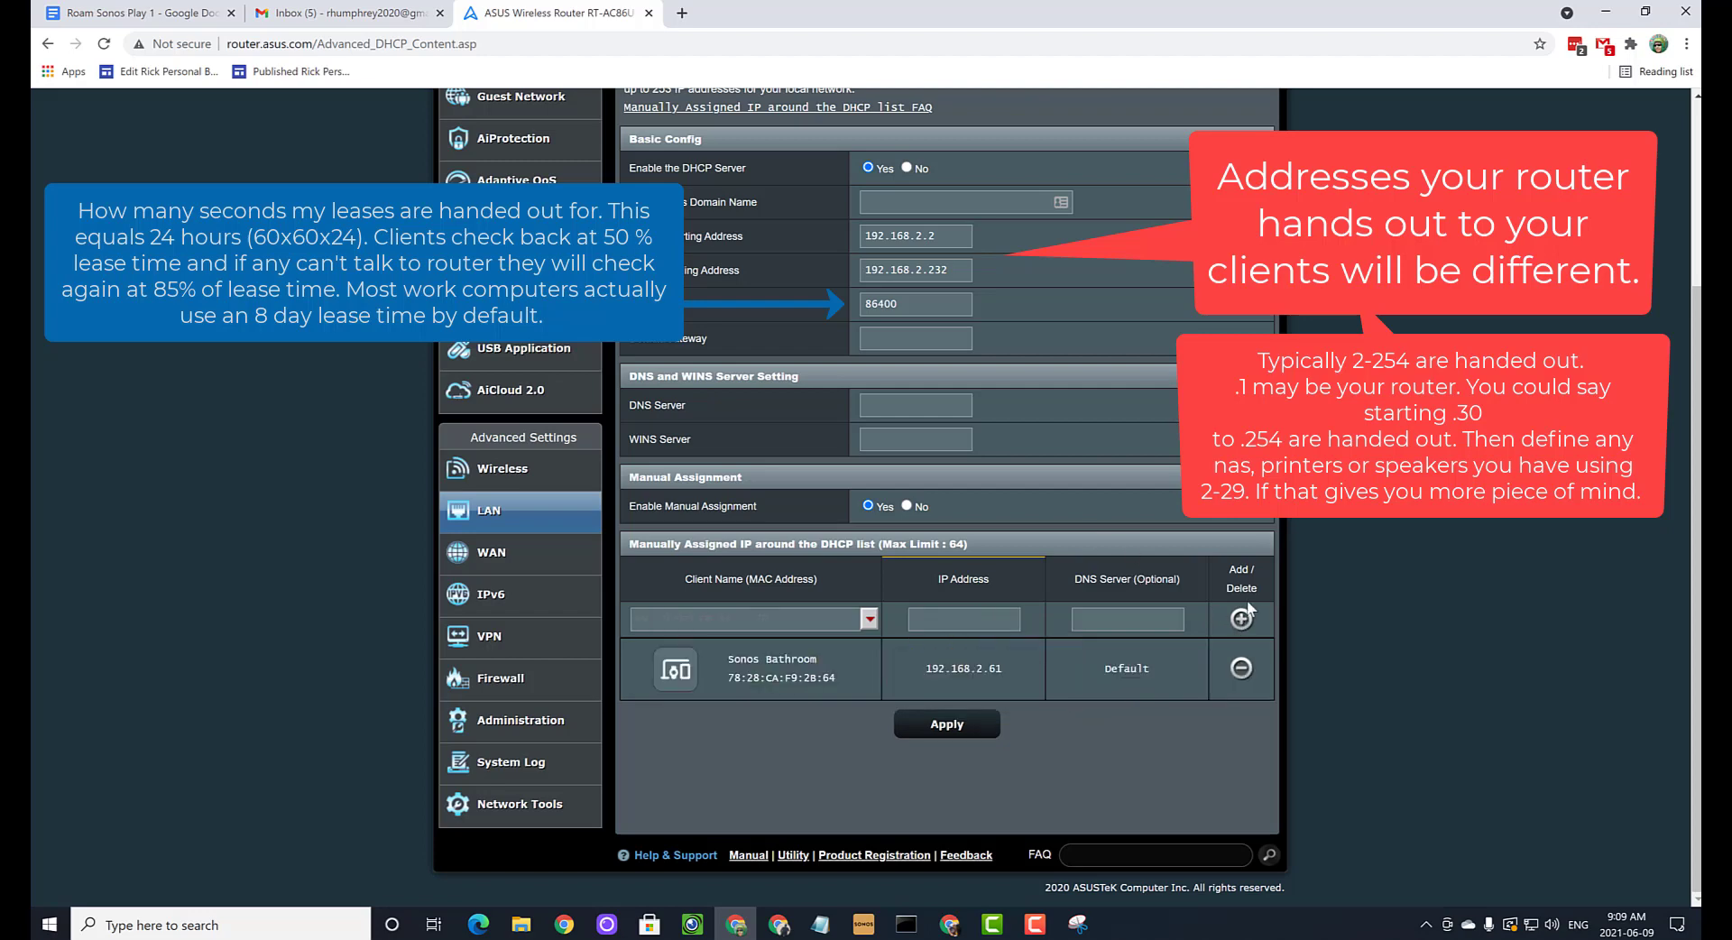
click(947, 722)
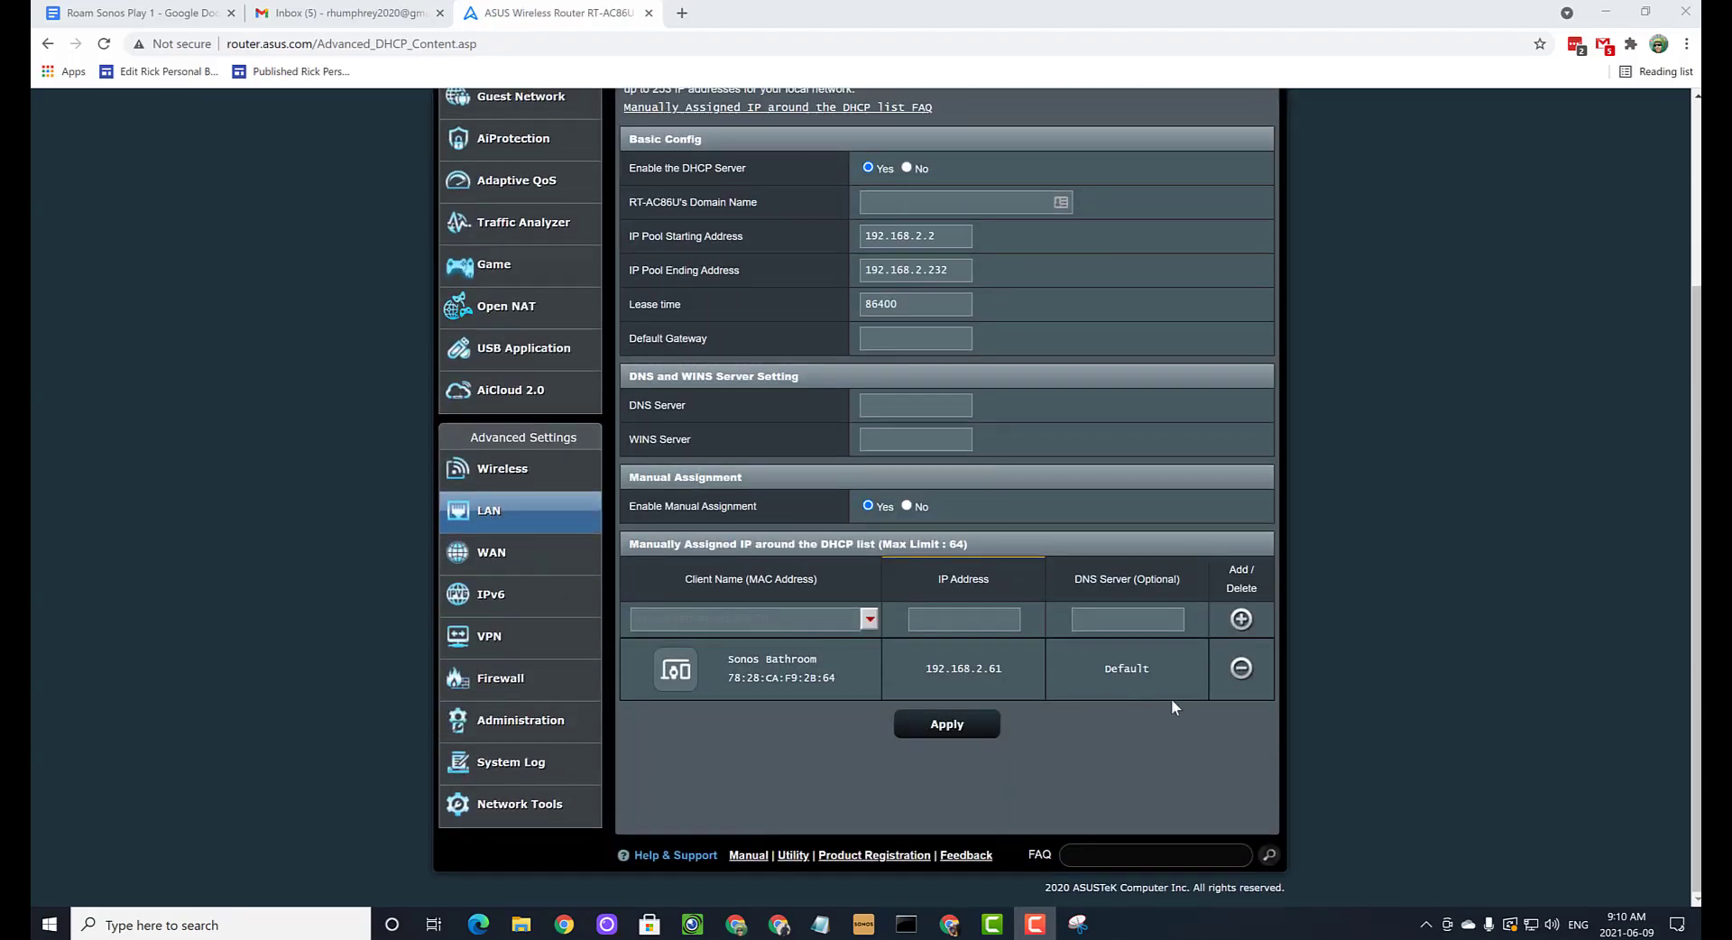
Rerun the continuous ping to 192.168.2.61 in Command Prompt
click(905, 923)
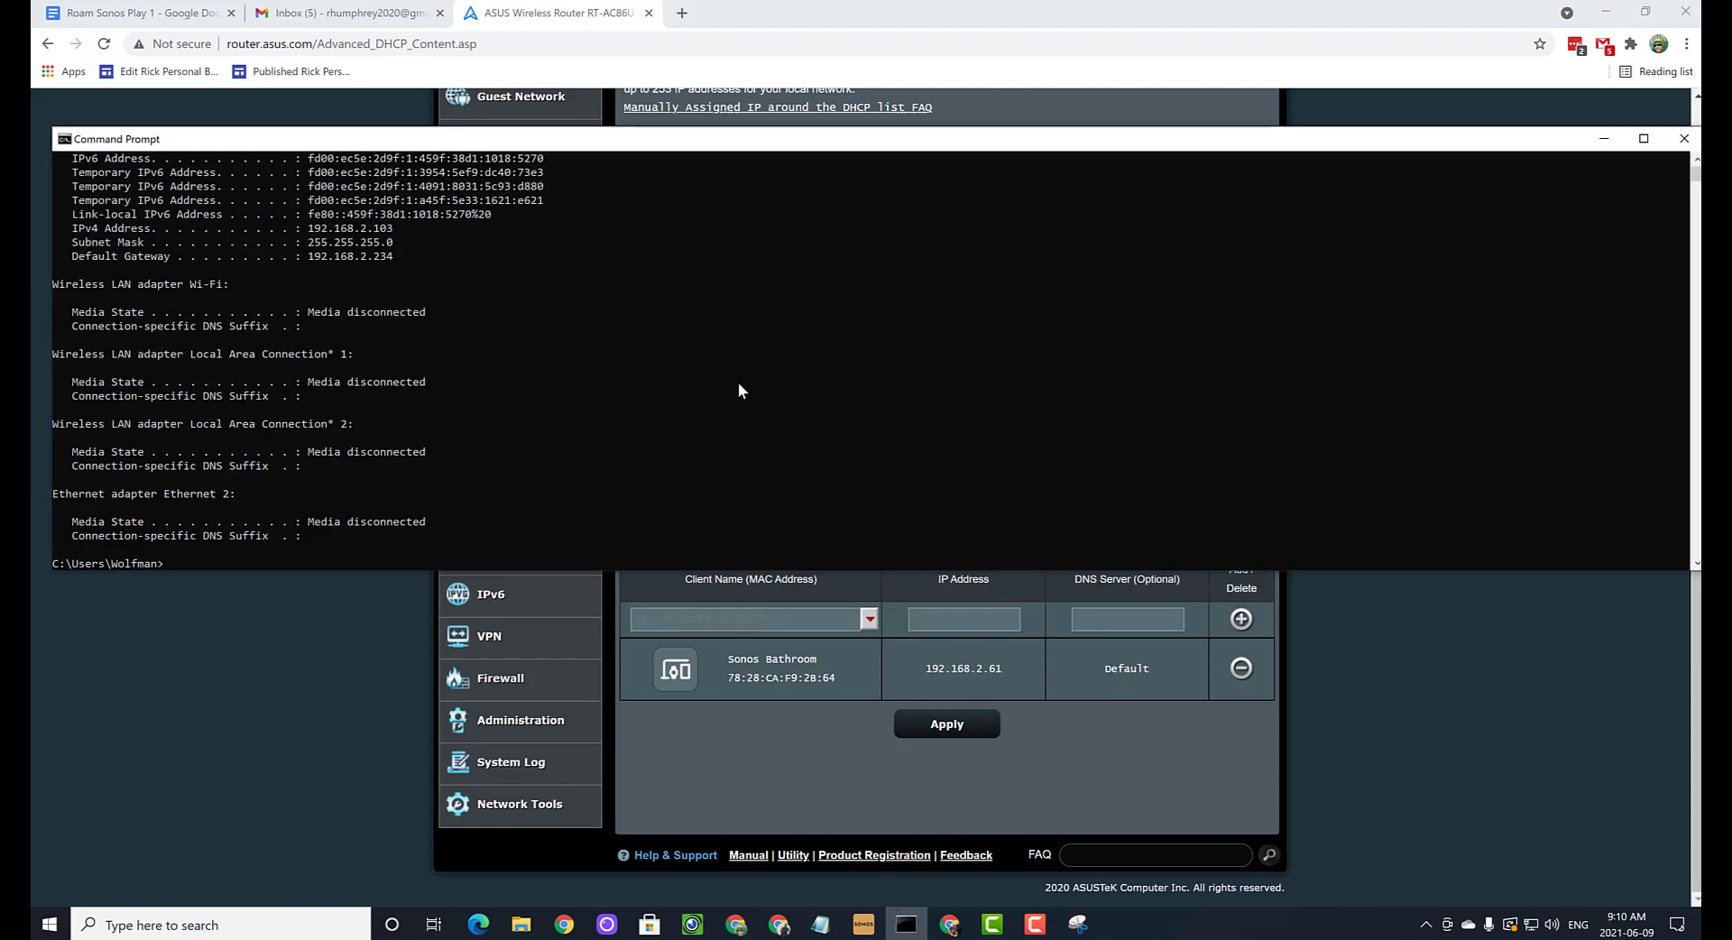
text(ipconfig)
key(Escape)
key(Up)
key(Up)
key(Return)
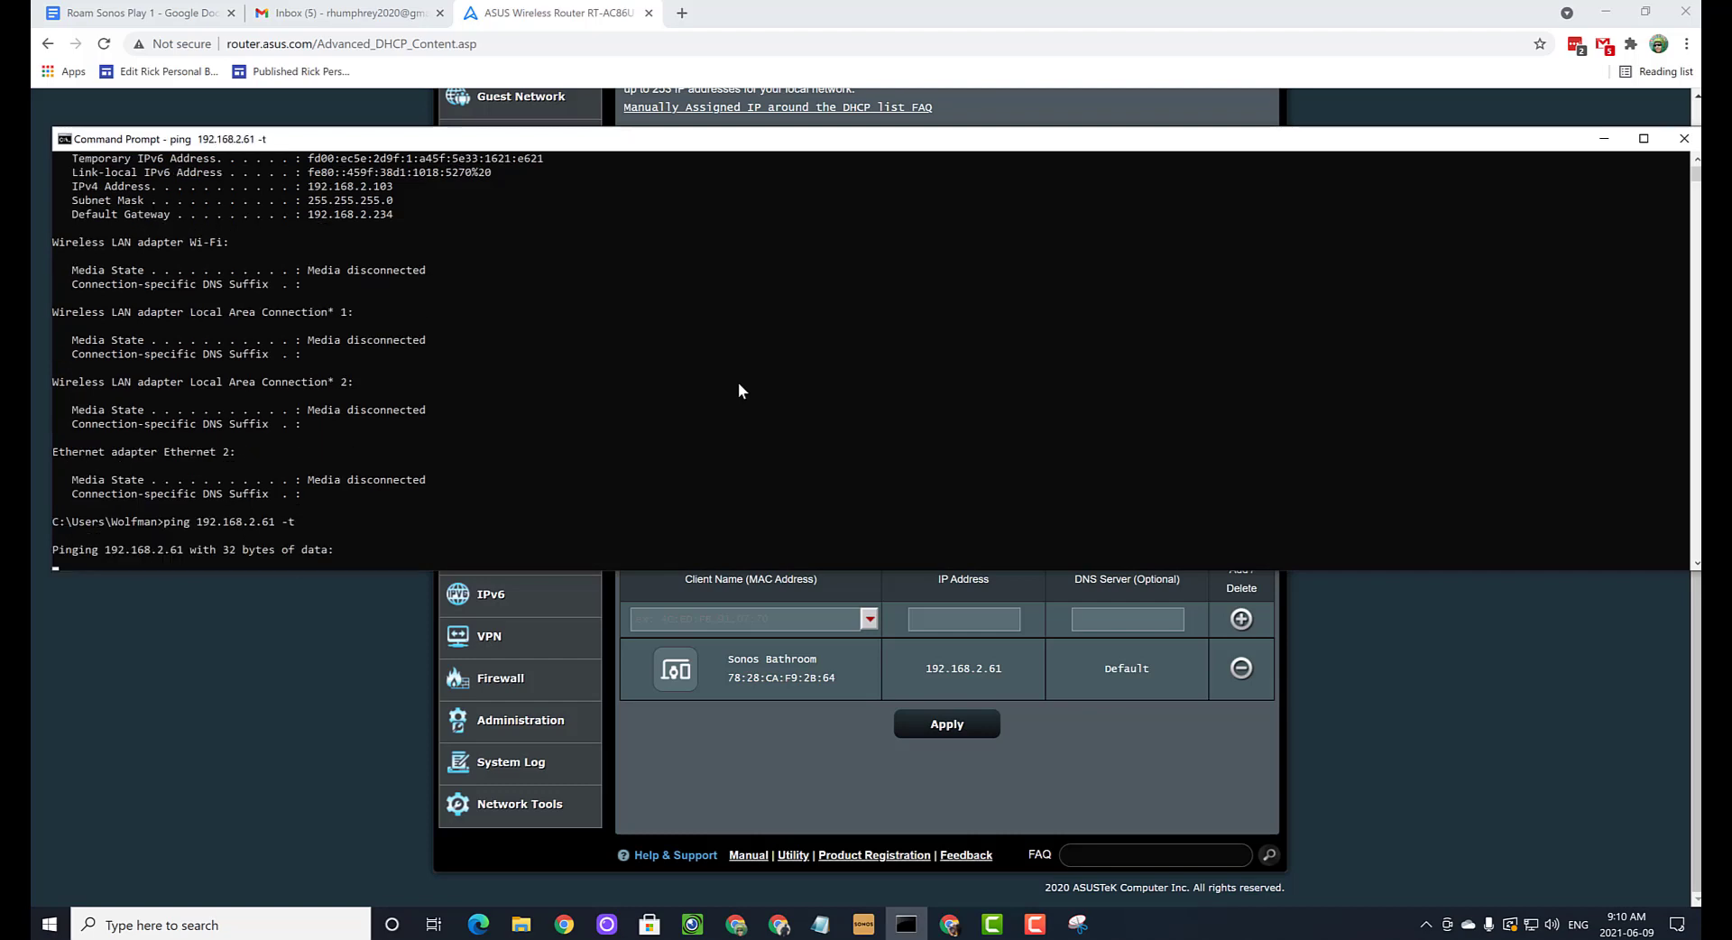